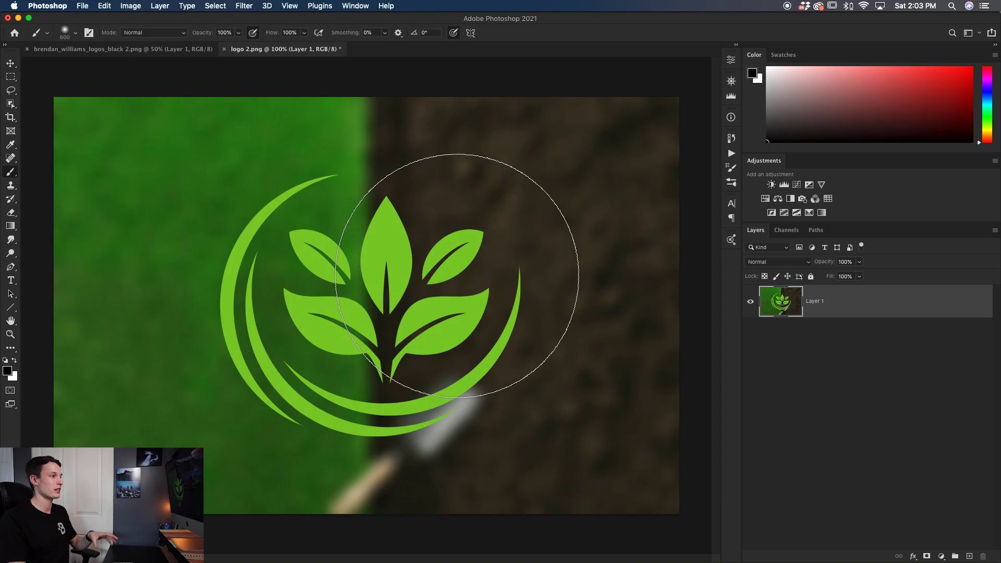
# - Compare the transparent black logo document with logo 2.png, ending on the black logo document
pyautogui.click(193, 49)
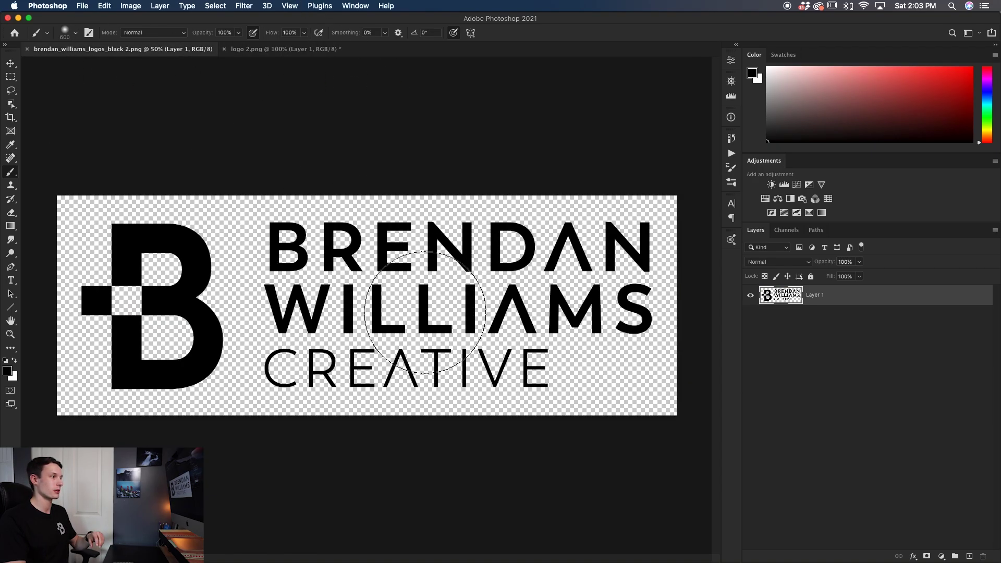
pyautogui.hotkey('ctrl', 'Tab')
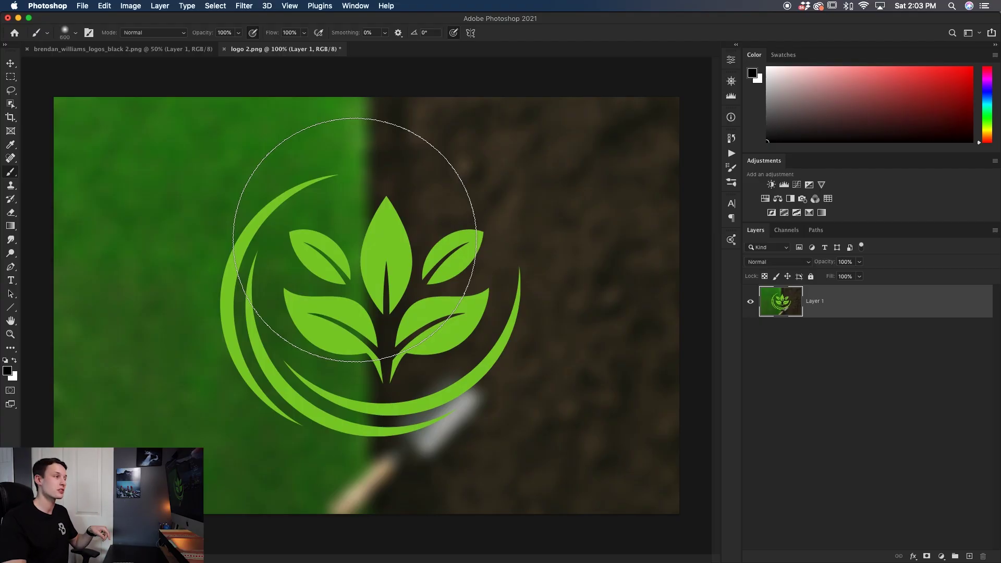
pyautogui.click(168, 49)
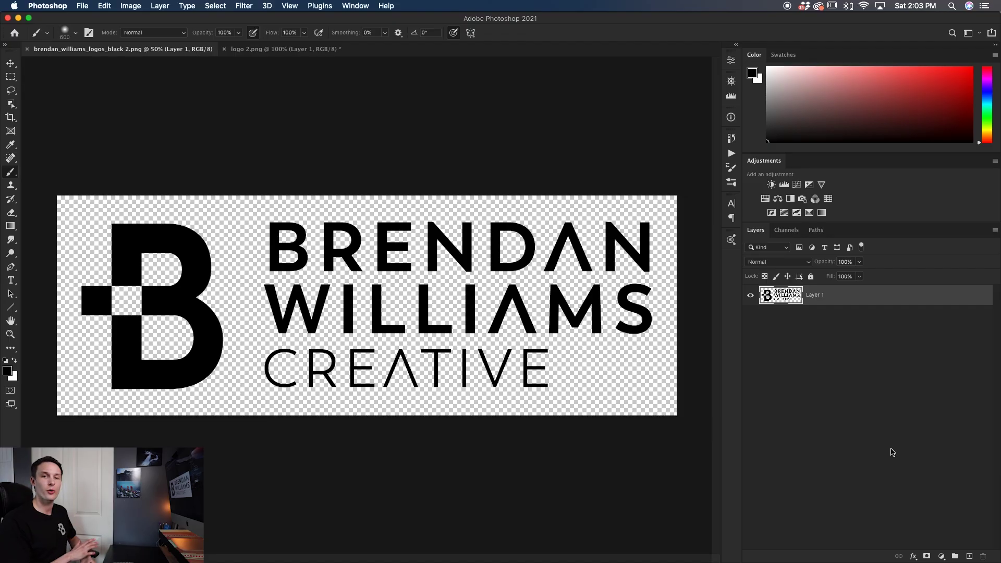
# - Add a Color Overlay effect to the black logo's layer and open the overlay colour for editing
pyautogui.click(893, 452)
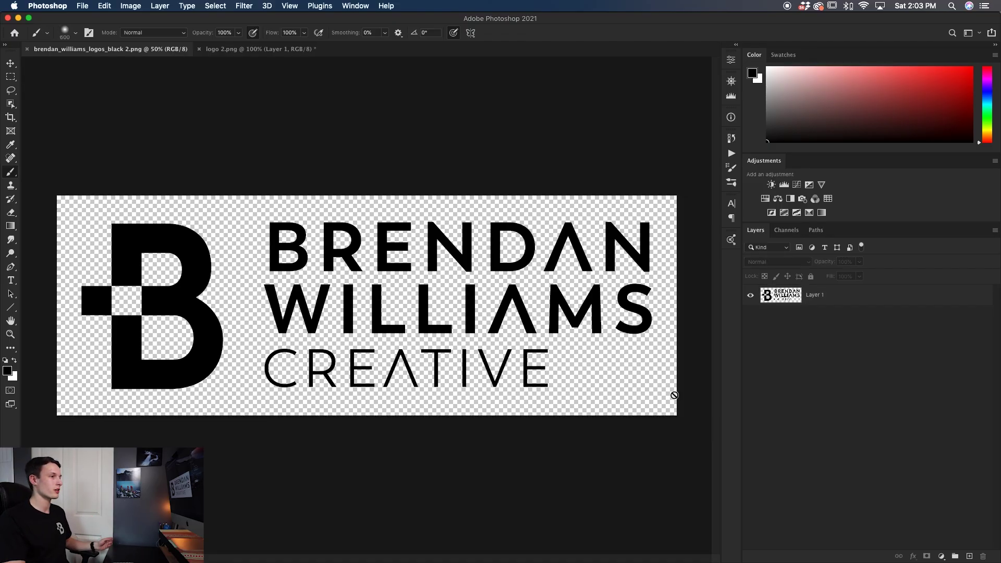
pyautogui.doubleClick(886, 302)
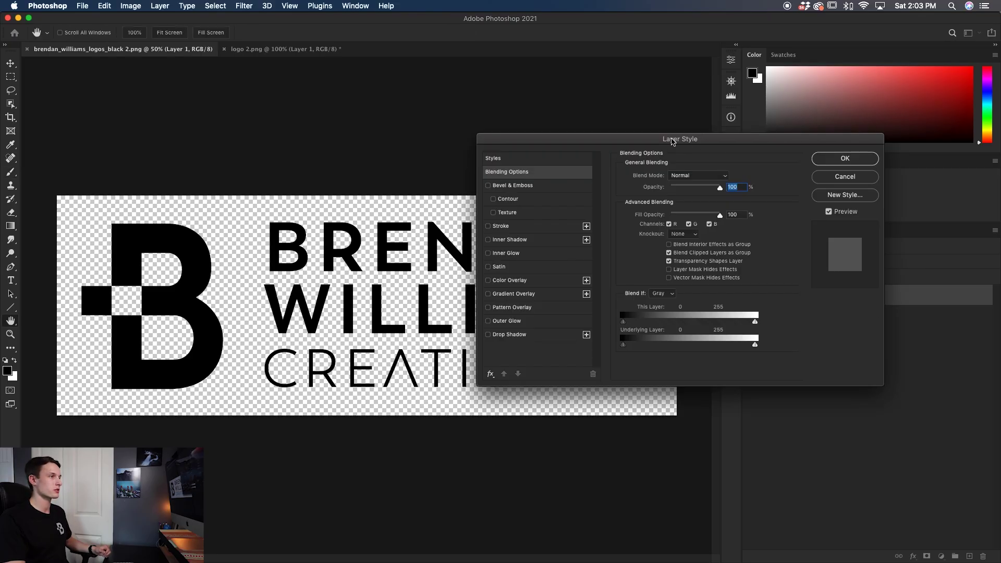
pyautogui.moveTo(672, 141); pyautogui.dragTo(768, 146)
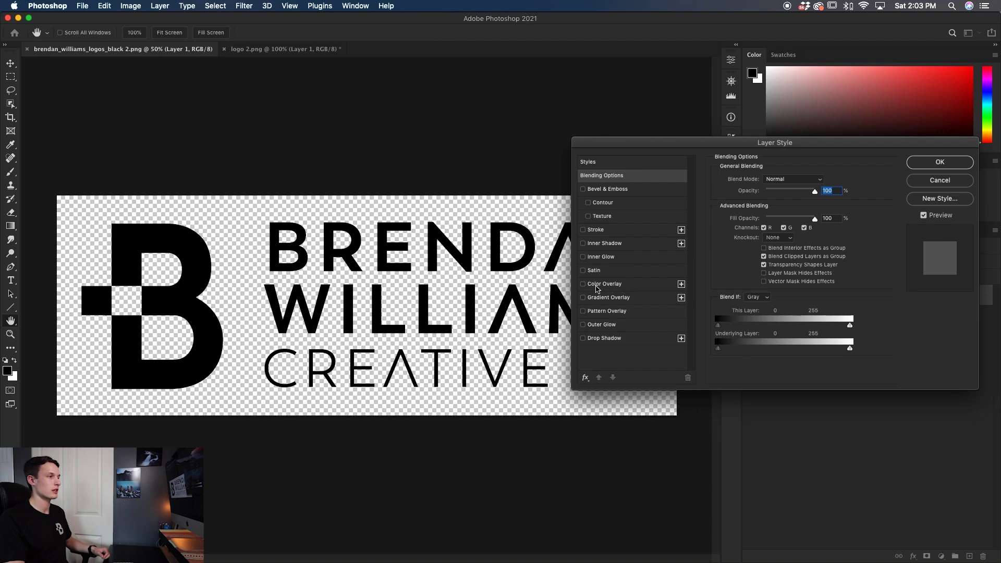
pyautogui.click(583, 284)
pyautogui.click(625, 285)
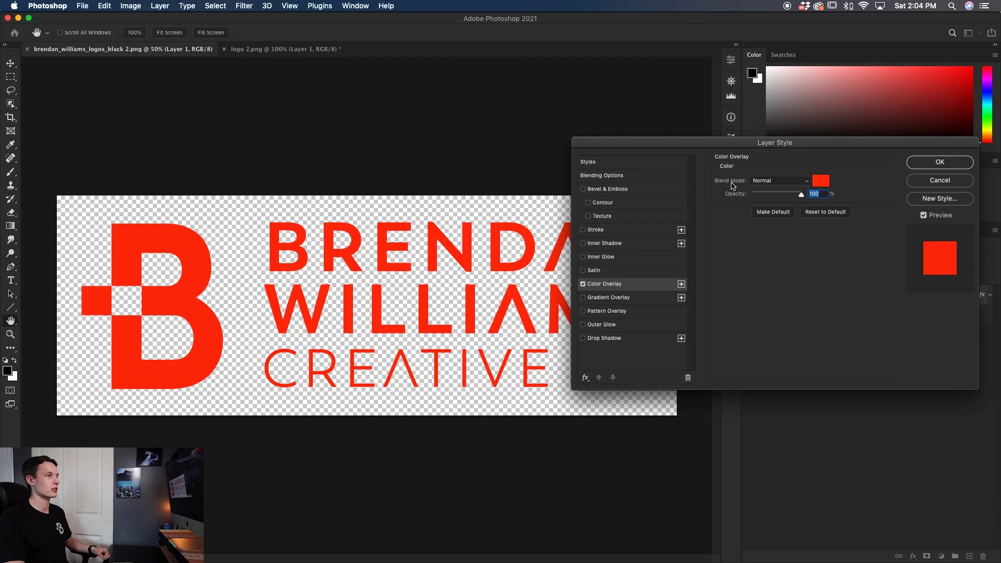
pyautogui.click(821, 181)
# - Try green, teal and purple shades as the logo's overlay colour
pyautogui.moveTo(643, 221); pyautogui.dragTo(597, 203)
pyautogui.moveTo(670, 261); pyautogui.dragTo(678, 225)
pyautogui.click(637, 184)
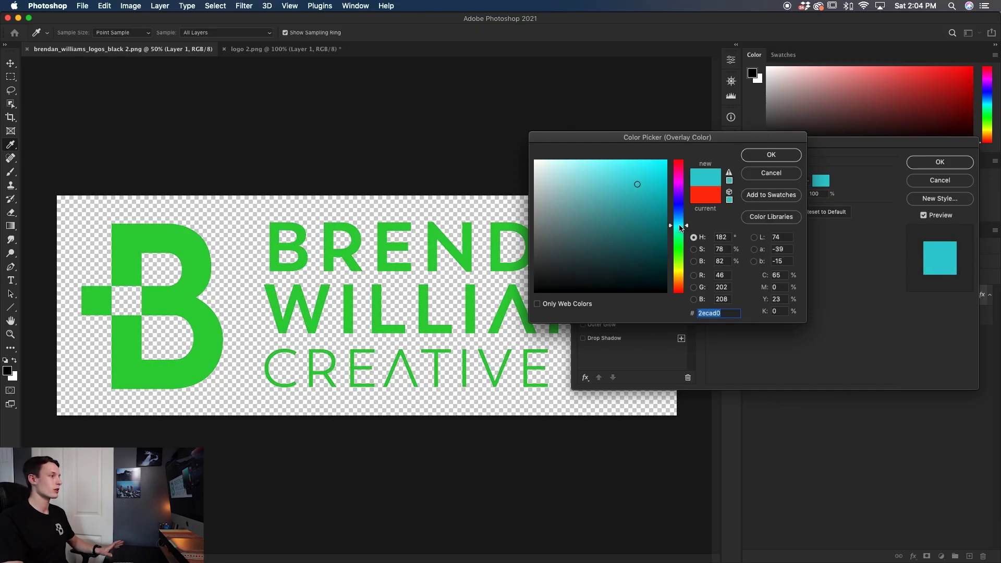
pyautogui.click(632, 202)
pyautogui.click(630, 201)
pyautogui.moveTo(675, 225); pyautogui.dragTo(675, 195)
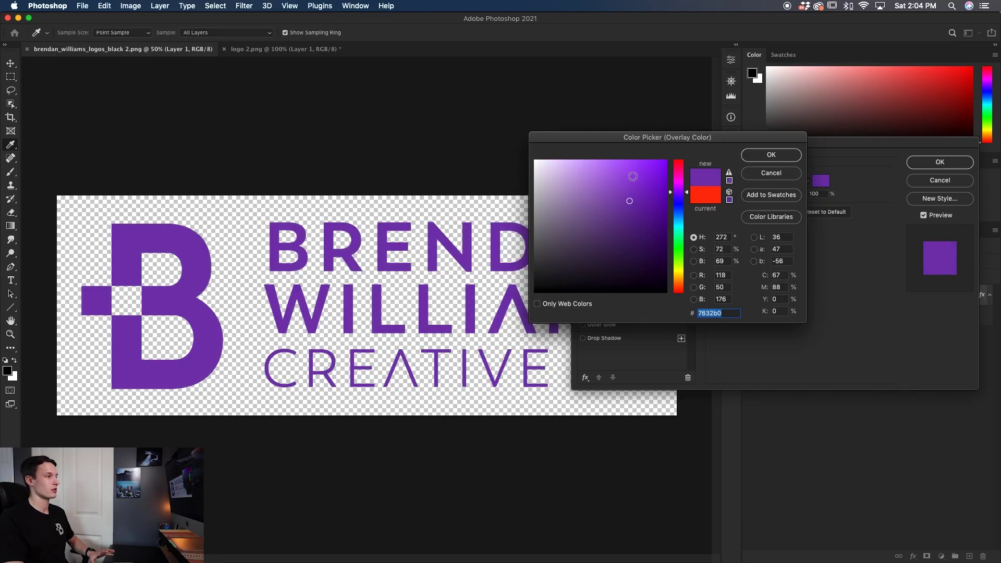
# - Set the overlay colour to red #e02537 and apply the layer style
pyautogui.click(679, 163)
pyautogui.moveTo(641, 200); pyautogui.dragTo(645, 176)
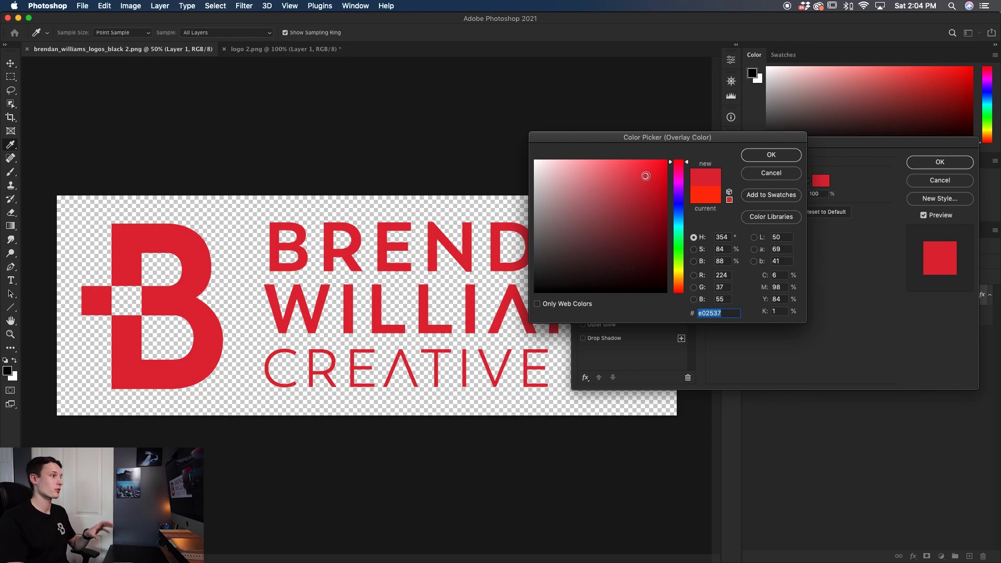
pyautogui.click(759, 157)
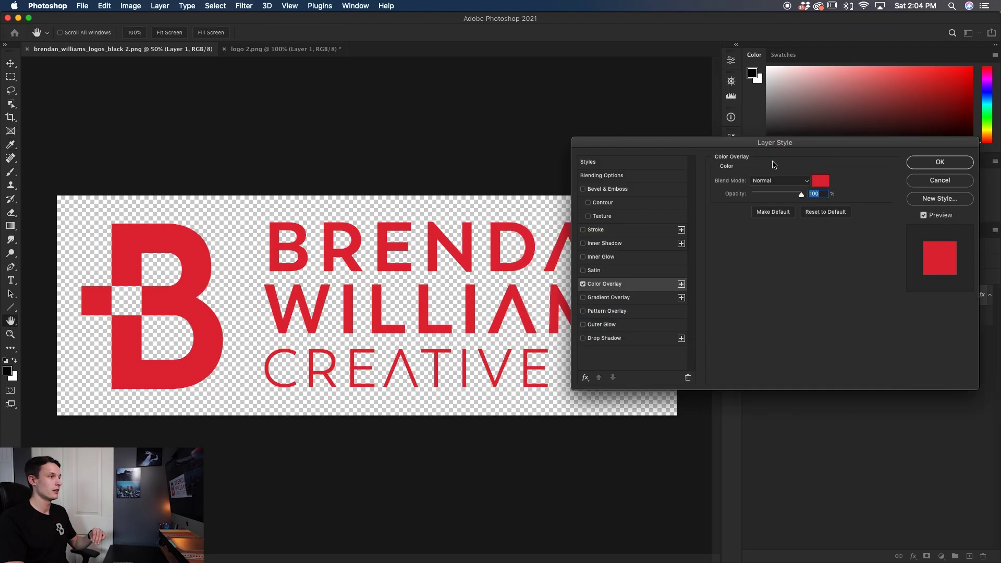
pyautogui.click(925, 162)
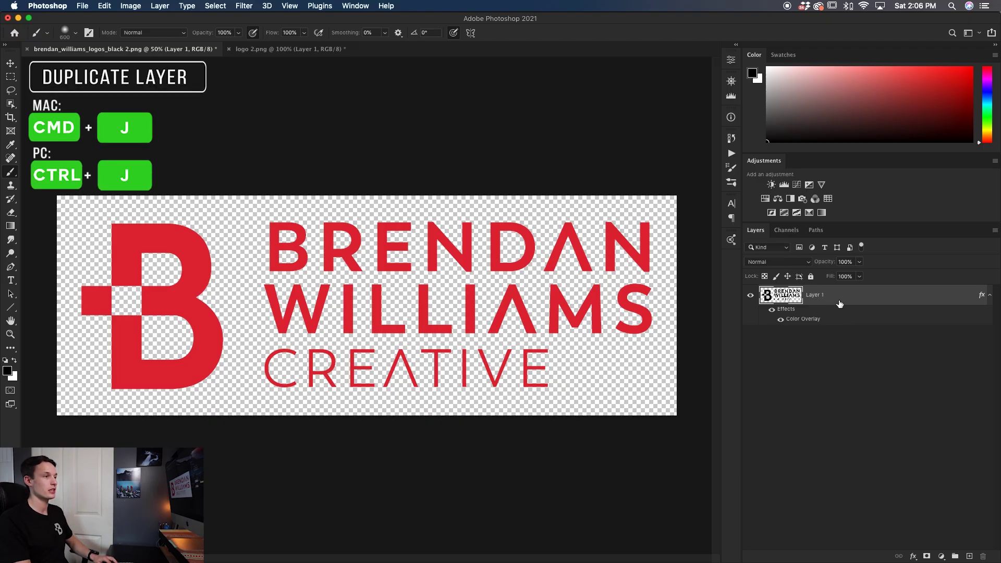
# - Duplicate the red logo layer and clear the layer style from the copy
pyautogui.press('super+j')
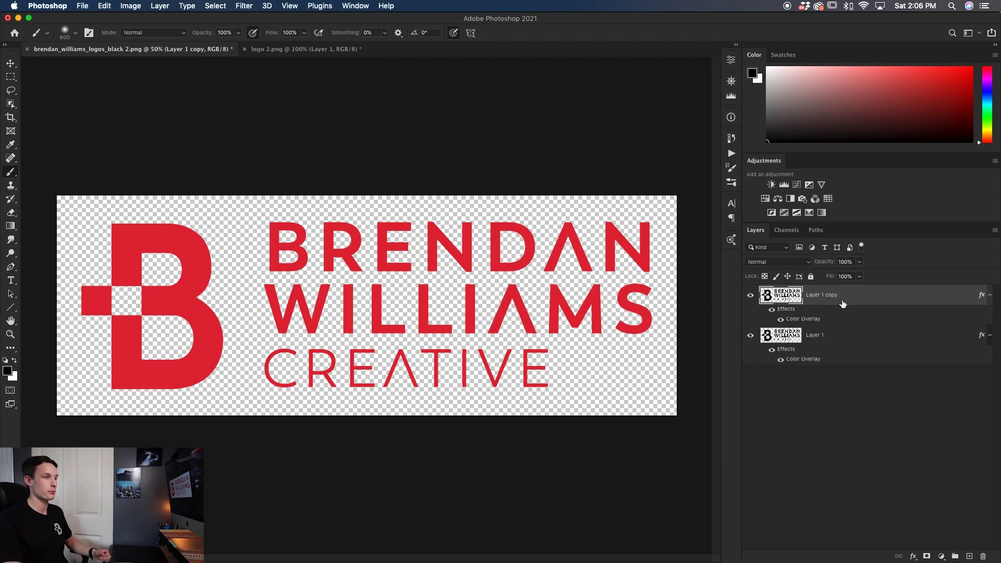
pyautogui.rightClick(988, 297)
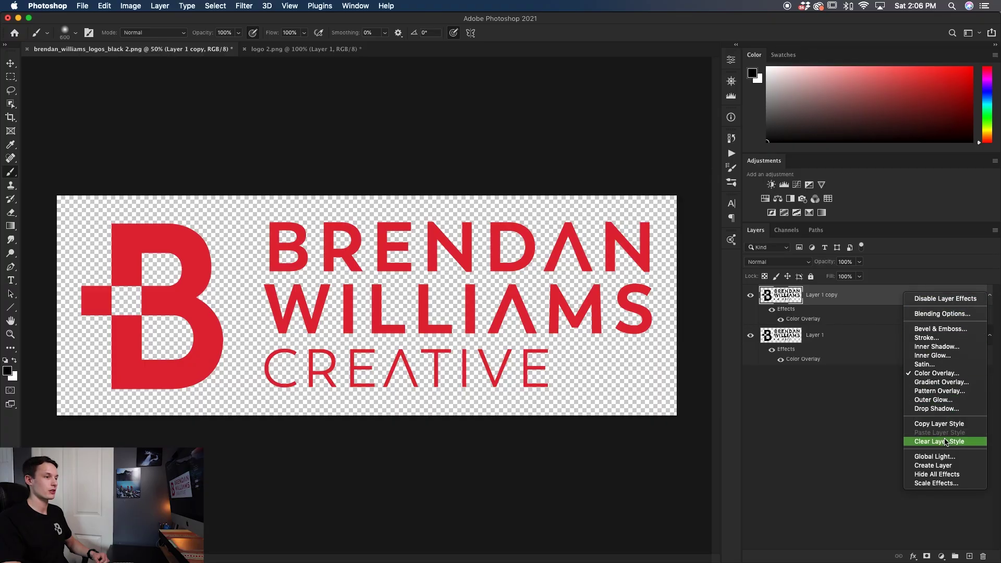
pyautogui.click(971, 446)
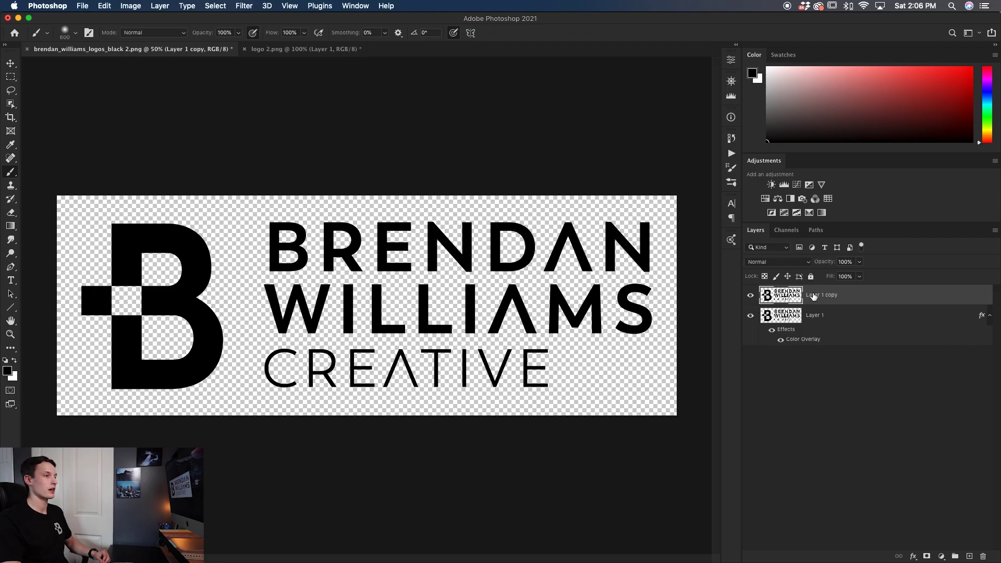
# - Toggle the visibility of the layer copy to compare the black logo with the red one beneath
pyautogui.click(750, 296)
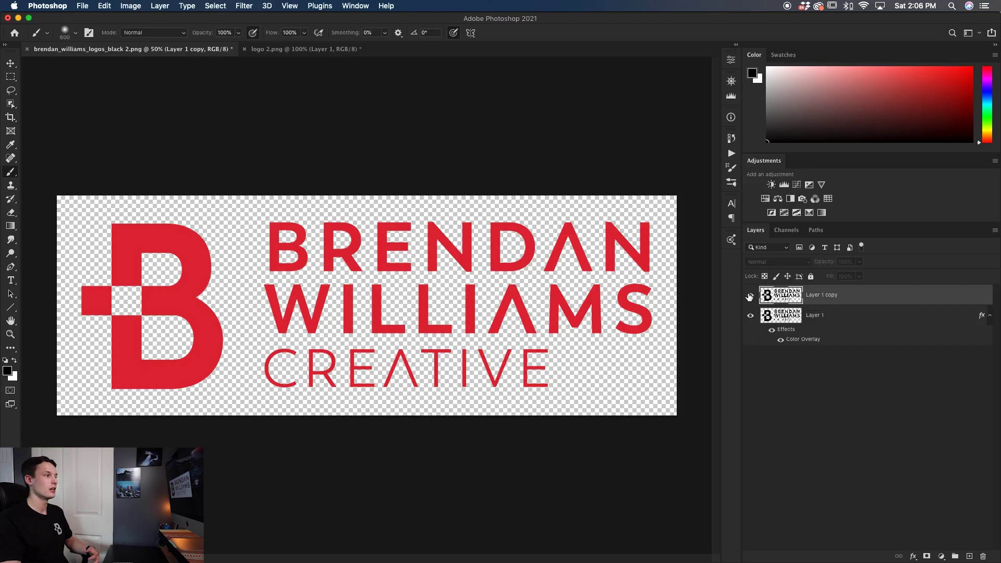
pyautogui.click(750, 295)
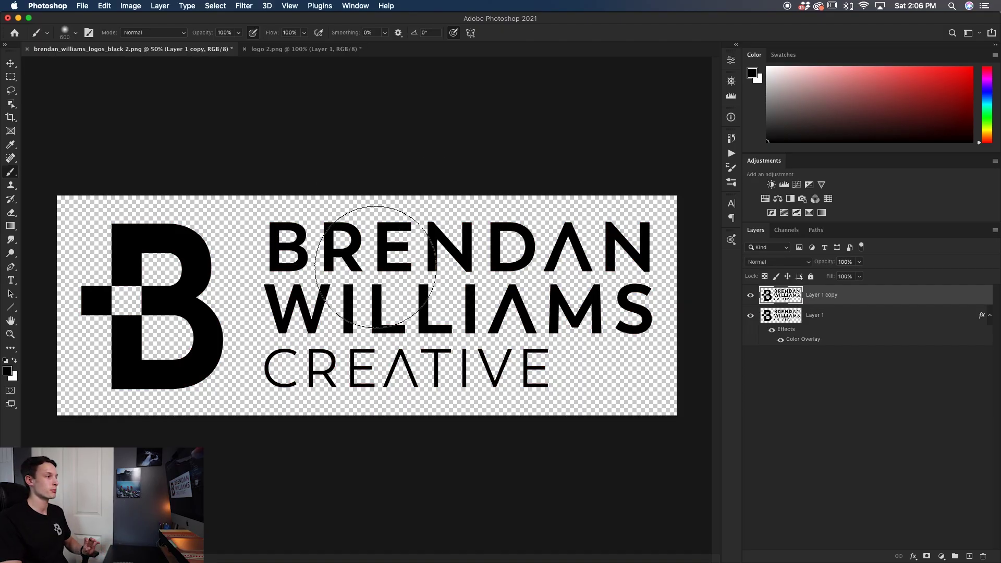
pyautogui.click(750, 296)
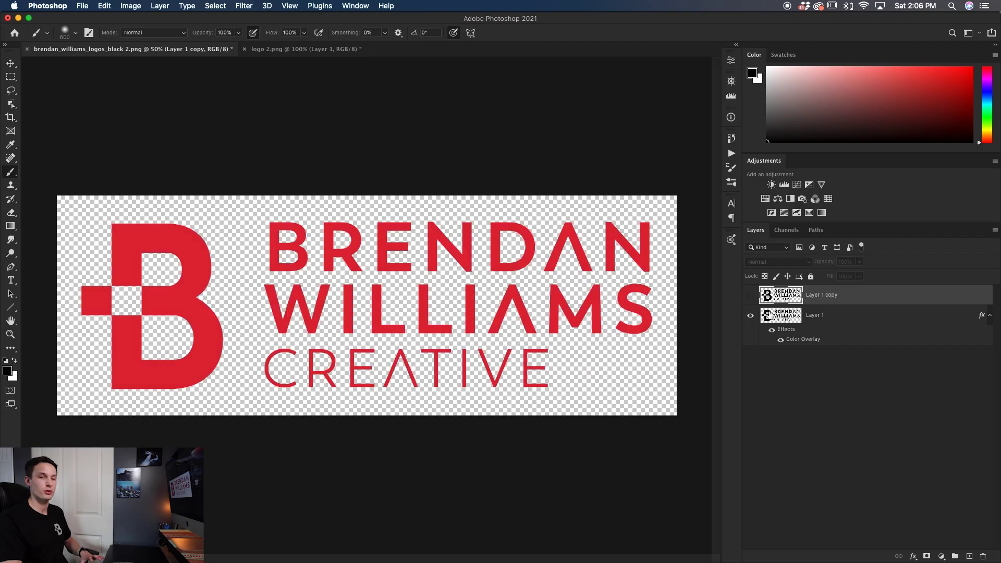
pyautogui.click(750, 296)
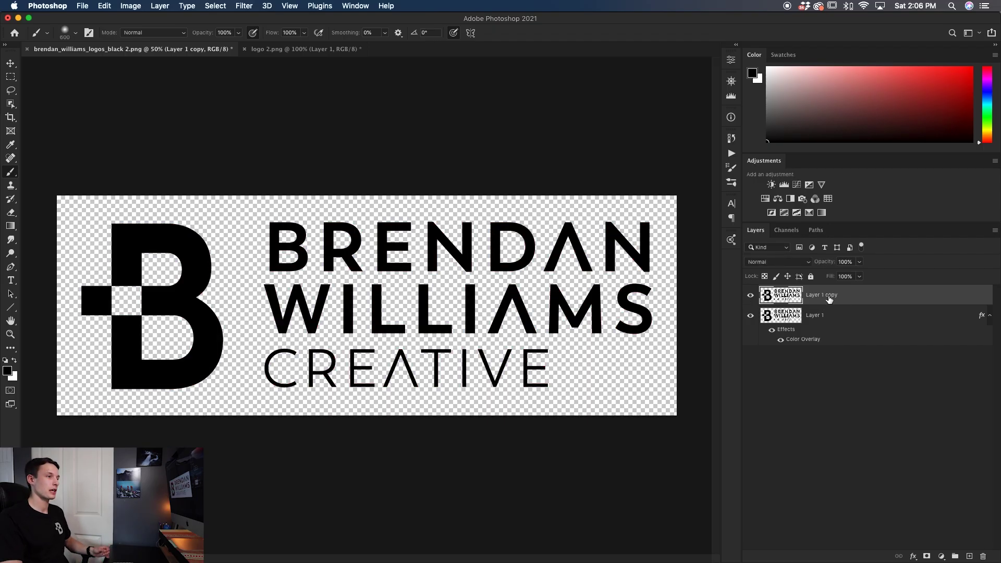
# - Add a layer mask to Layer 1 copy and paint it black over the B symbol with the Brush tool
pyautogui.click(926, 557)
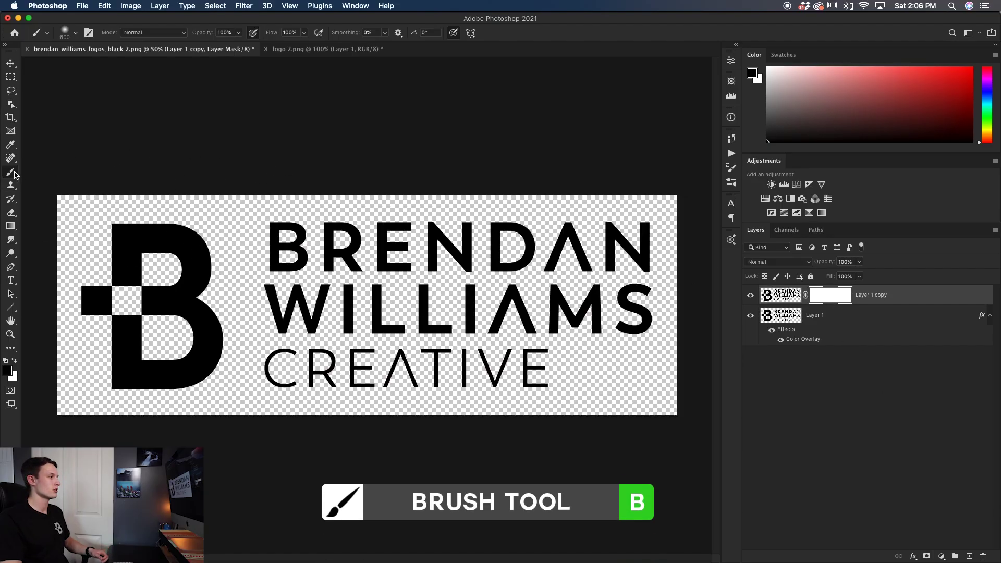
pyautogui.press('d')
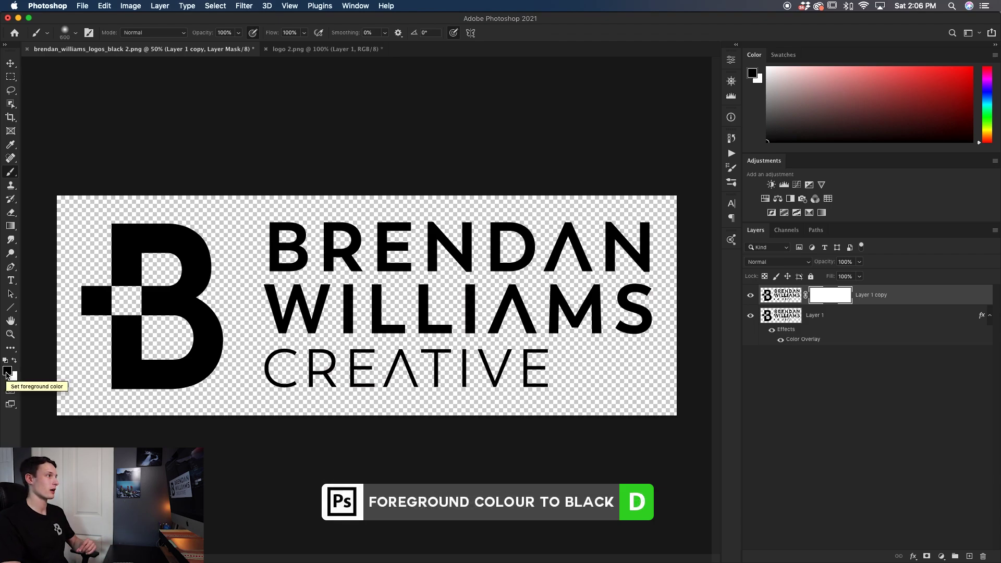
pyautogui.moveTo(146, 247)
pyautogui.mouseDown()
pyautogui.moveTo(130, 229)
pyautogui.moveTo(113, 346)
pyautogui.moveTo(156, 313)
pyautogui.moveTo(157, 365)
pyautogui.moveTo(151, 251)
pyautogui.moveTo(160, 368)
pyautogui.moveTo(204, 260)
pyautogui.moveTo(177, 307)
pyautogui.moveTo(198, 360)
pyautogui.moveTo(147, 312)
pyautogui.mouseUp()
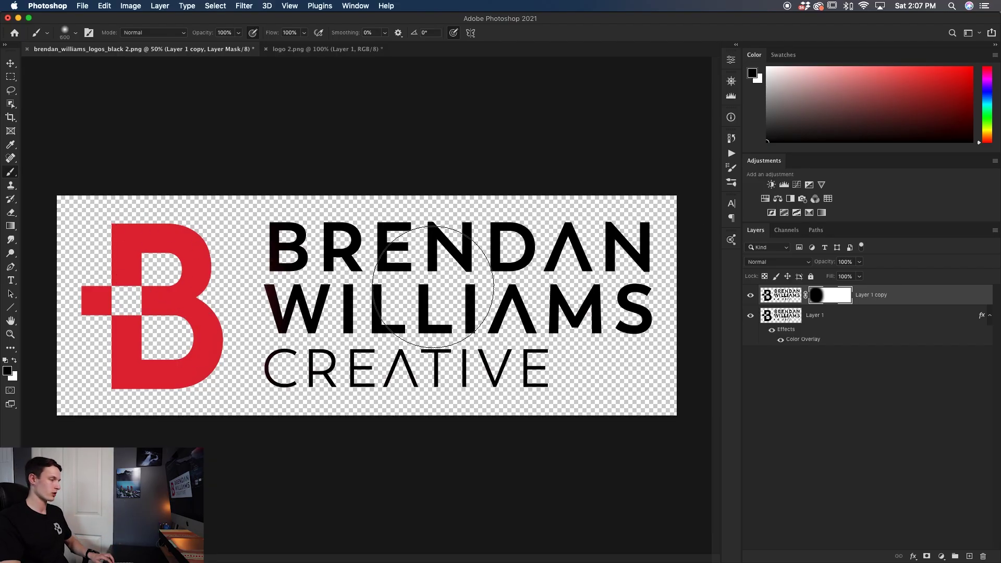
# - Paint black on the layer mask over the word CREATIVE with a smaller, hard brush
pyautogui.moveTo(539, 332); pyautogui.dragTo(272, 382)
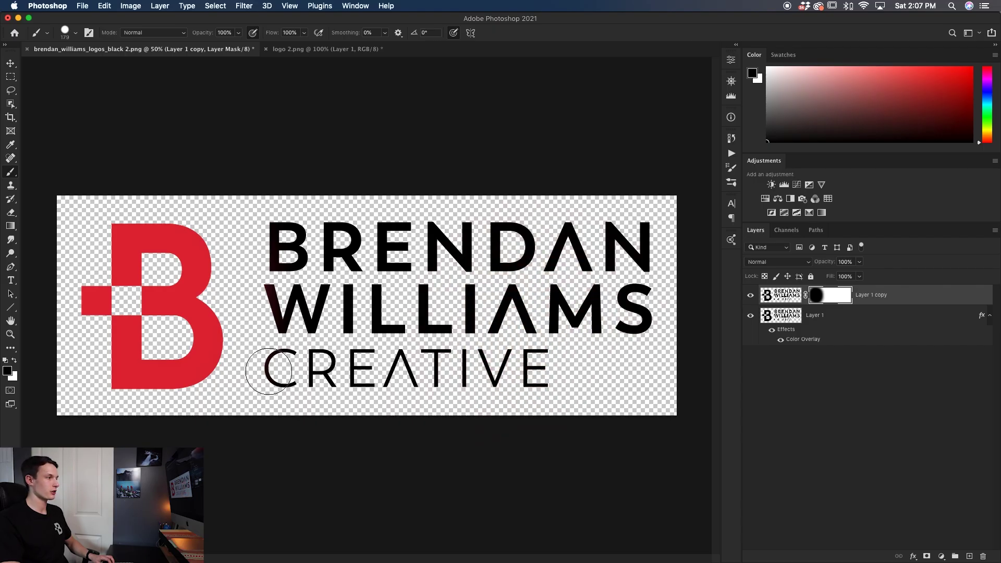
pyautogui.moveTo(562, 367); pyautogui.dragTo(263, 369)
pyautogui.moveTo(414, 367)
pyautogui.mouseDown()
pyautogui.moveTo(550, 373)
pyautogui.moveTo(313, 384)
pyautogui.moveTo(278, 367)
pyautogui.moveTo(296, 368)
pyautogui.mouseUp()
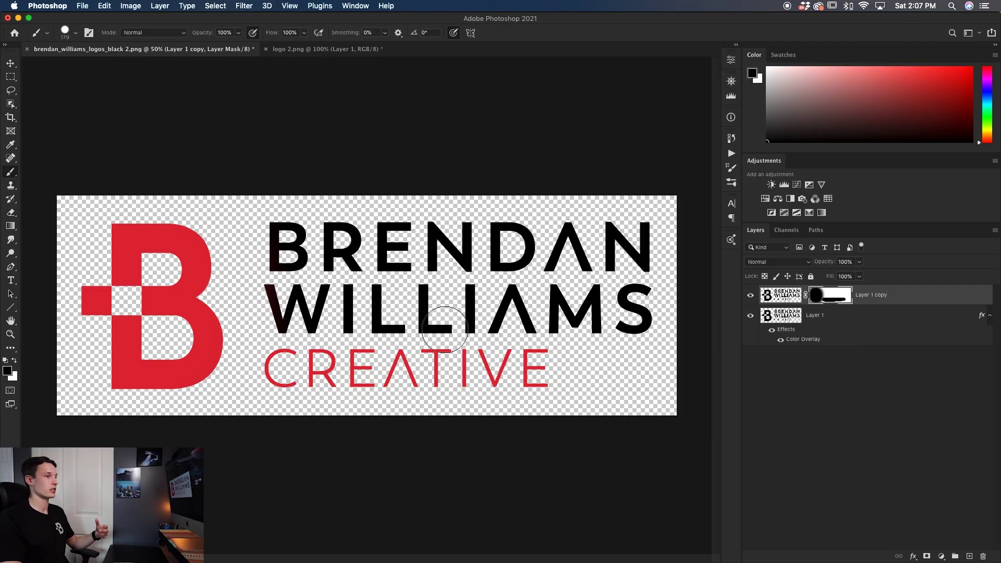
# - Change the Color Overlay of the original Layer 1 to light purple #a372e4
pyautogui.doubleClick(798, 341)
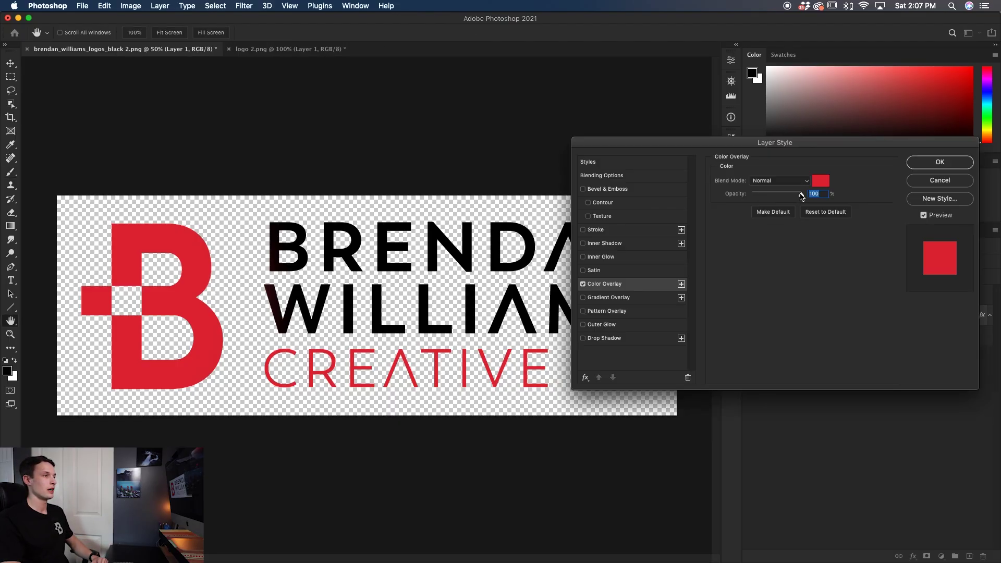
pyautogui.click(825, 183)
pyautogui.moveTo(680, 236)
pyautogui.mouseDown()
pyautogui.moveTo(680, 223)
pyautogui.moveTo(634, 199)
pyautogui.moveTo(636, 178)
pyautogui.mouseUp()
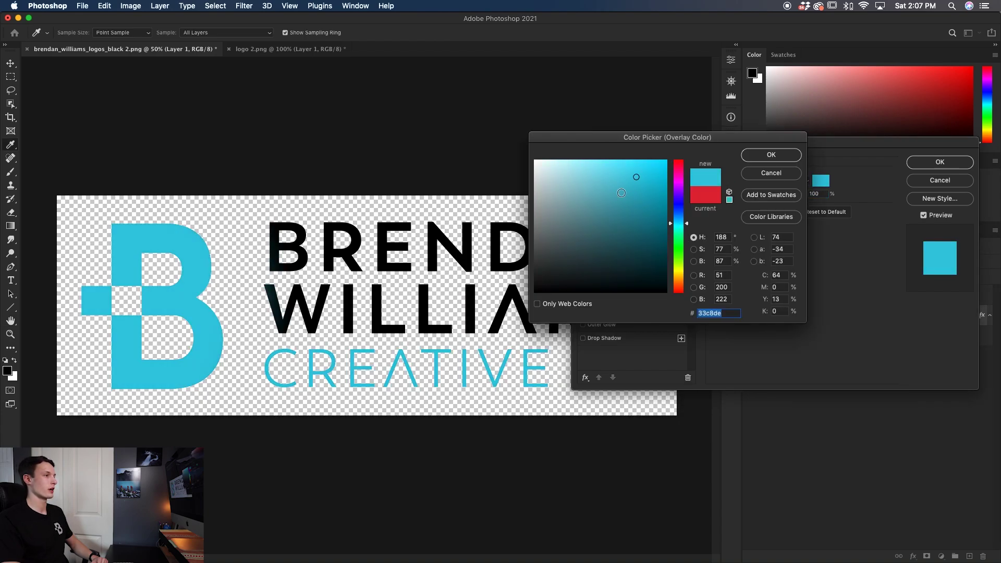
pyautogui.moveTo(681, 226); pyautogui.dragTo(680, 208)
pyautogui.click(642, 197)
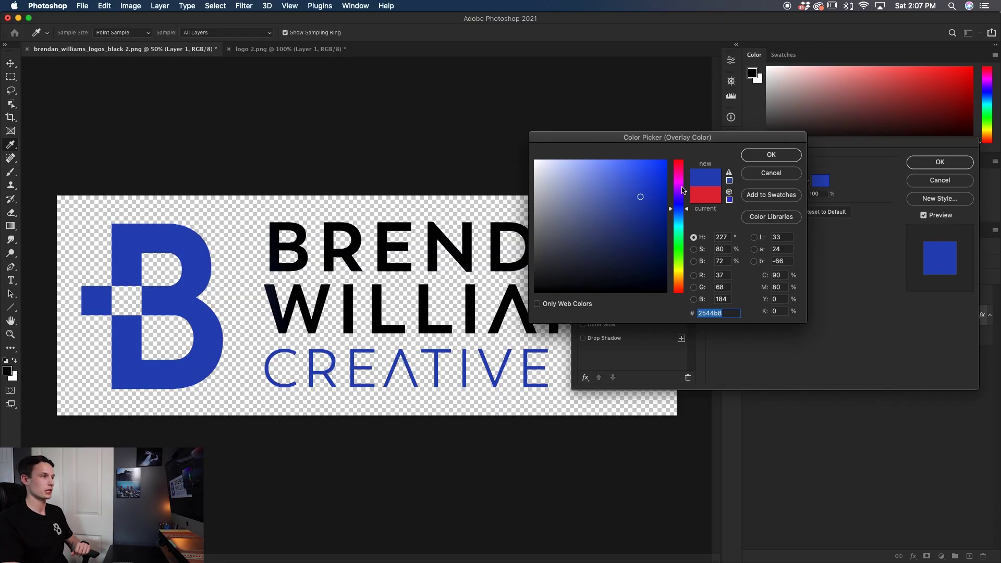
pyautogui.click(600, 174)
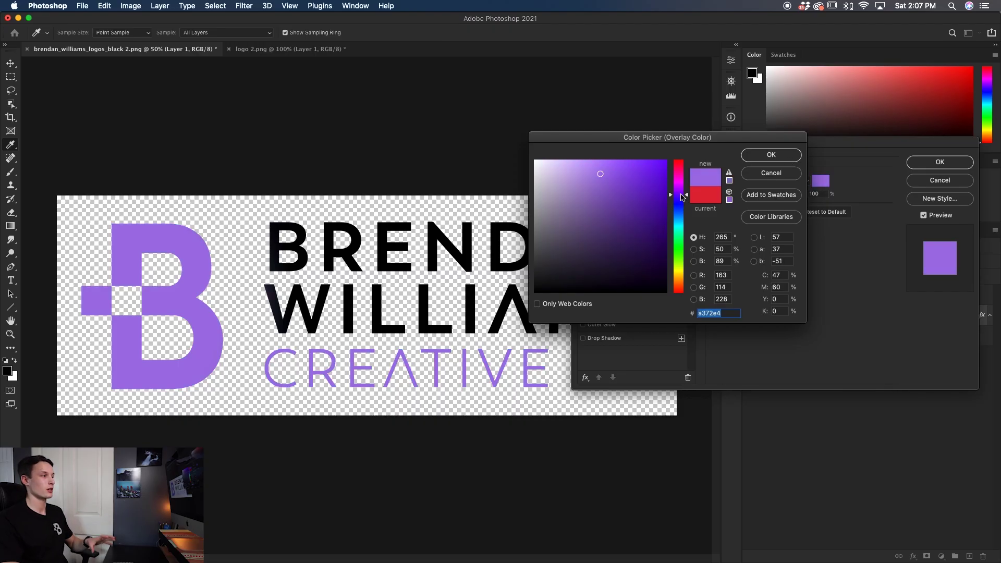
pyautogui.click(771, 155)
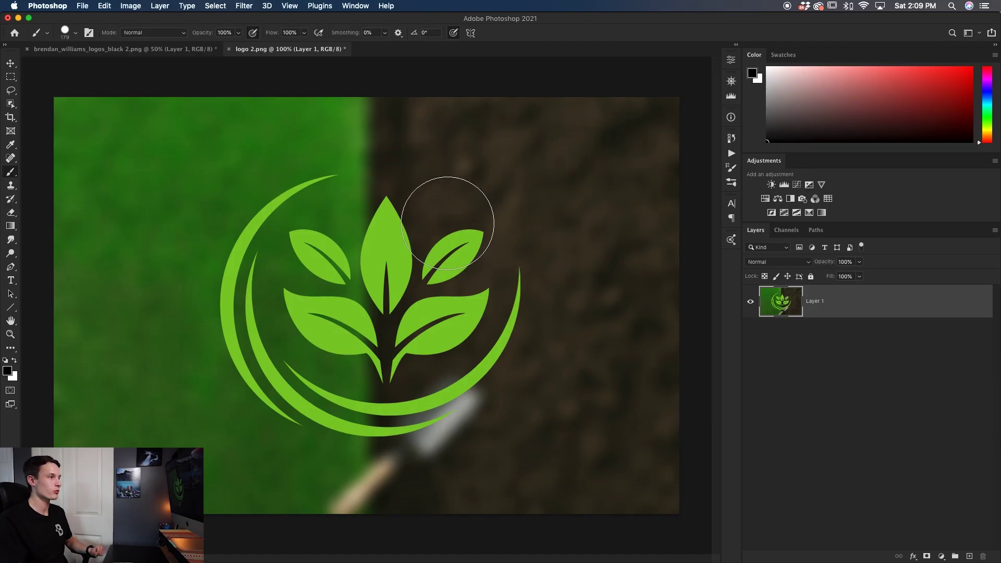
# - Try a Color Overlay on Layer 1 of logo 2.png, then cancel the layer style
pyautogui.doubleClick(870, 310)
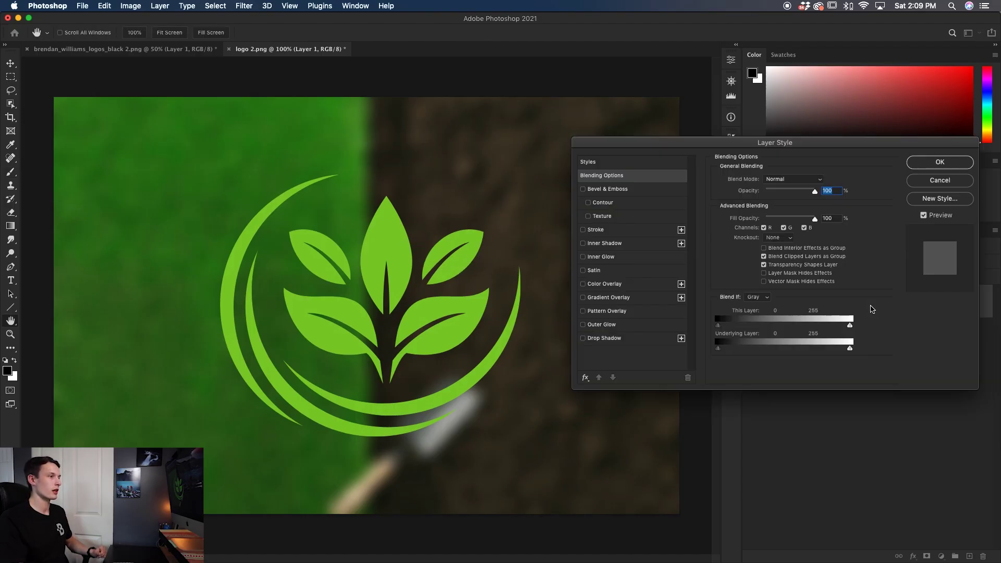
pyautogui.click(584, 285)
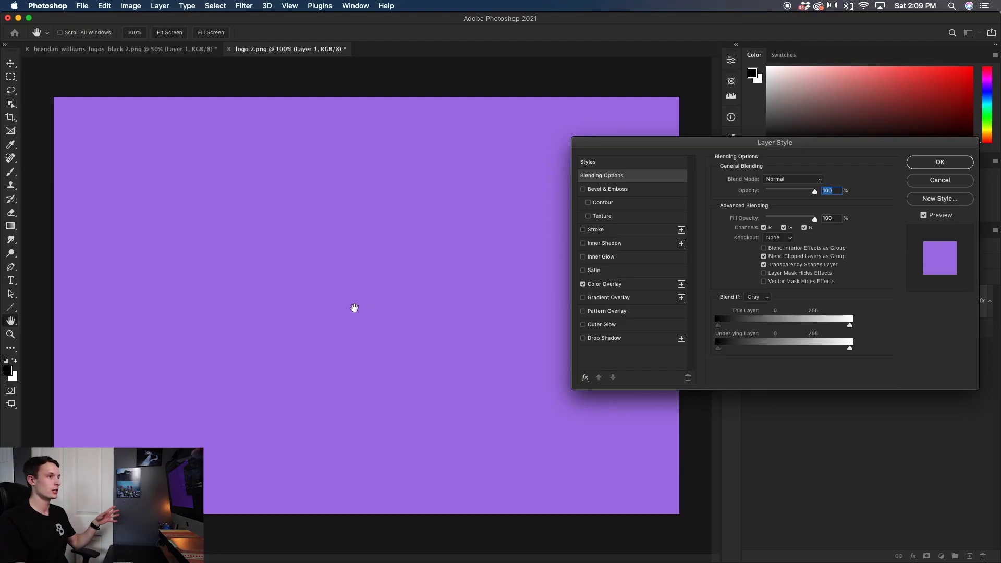
pyautogui.click(956, 180)
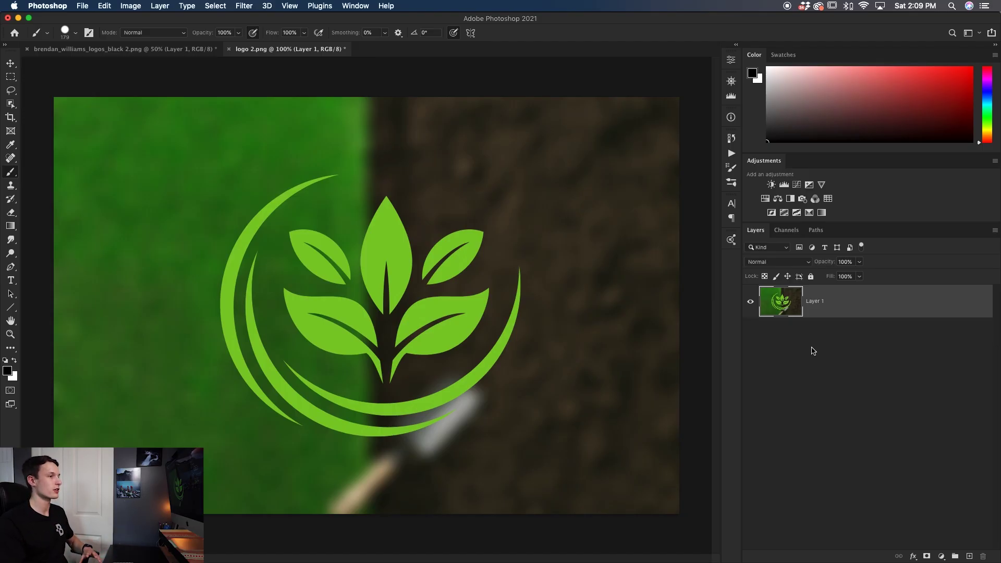
# - Start a Color Range selection on the leaf logo image and set its Selection Preview to None
pyautogui.click(214, 6)
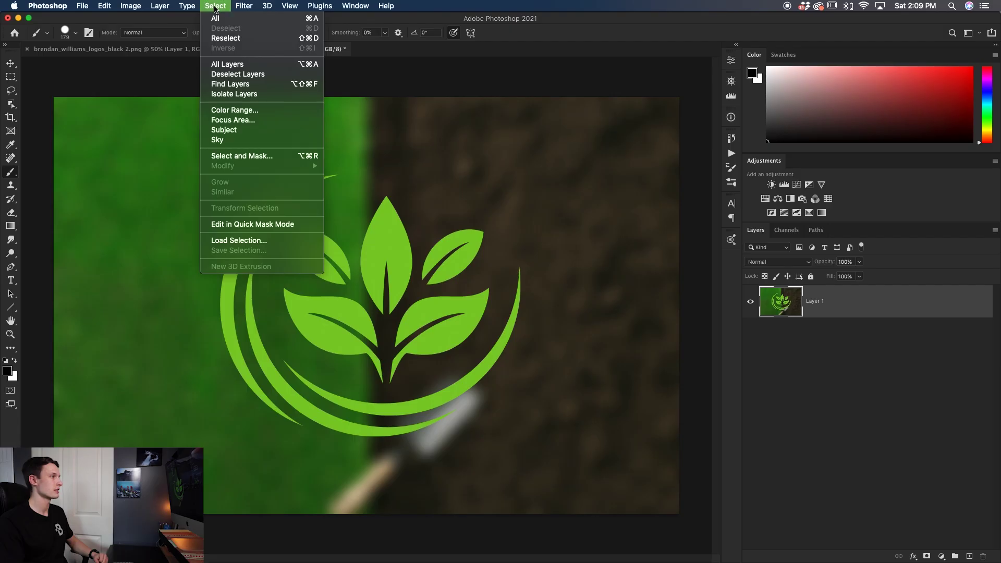
pyautogui.click(235, 110)
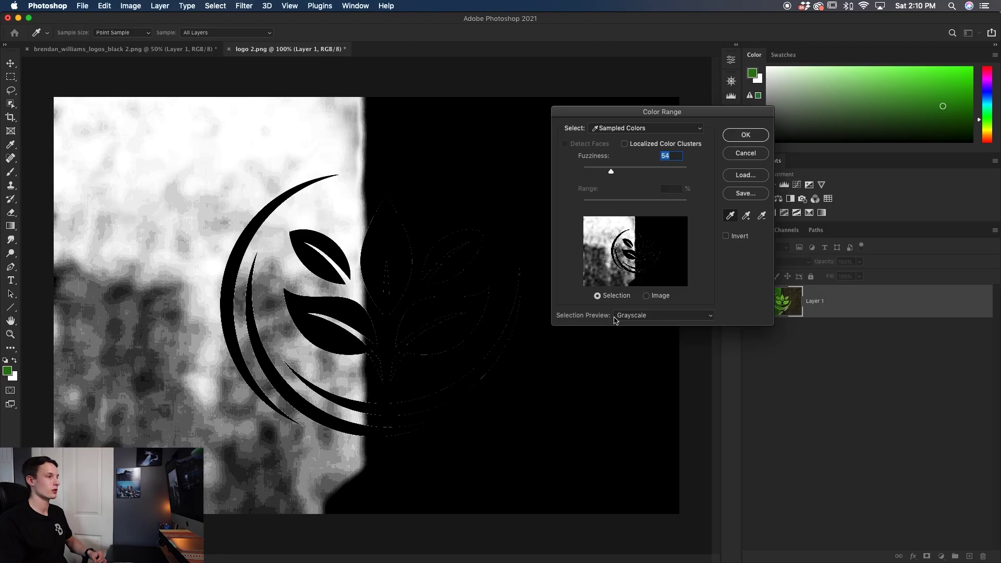
pyautogui.click(644, 317)
pyautogui.click(627, 299)
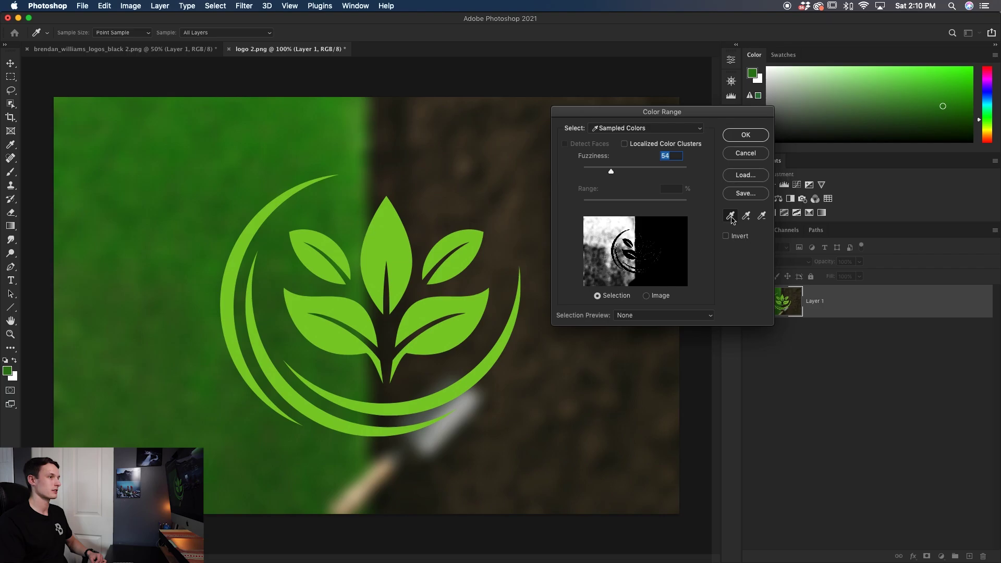
# - Sample the logo's light green for the Color Range selection and set the Selection Preview to Grayscale
pyautogui.click(395, 240)
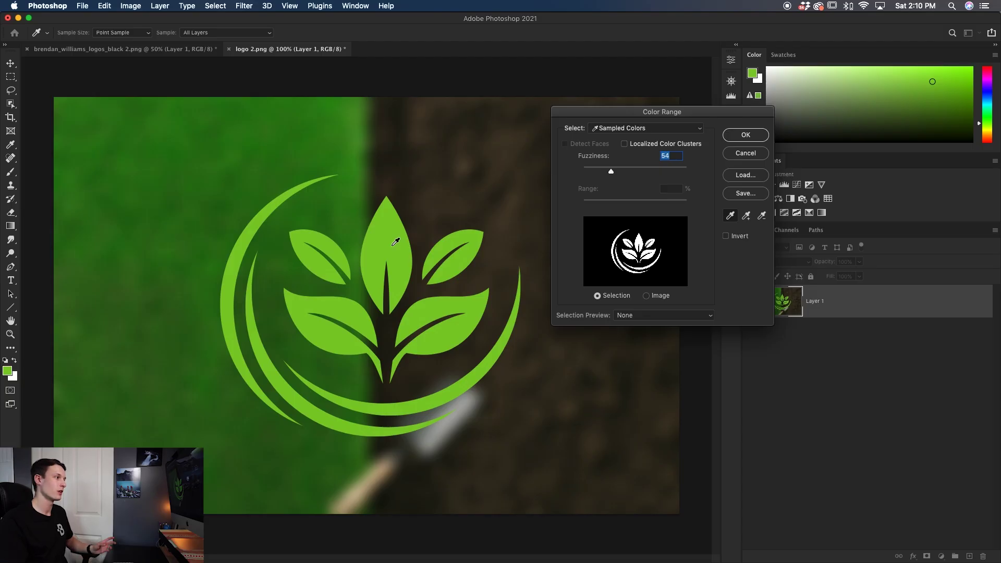
pyautogui.click(638, 316)
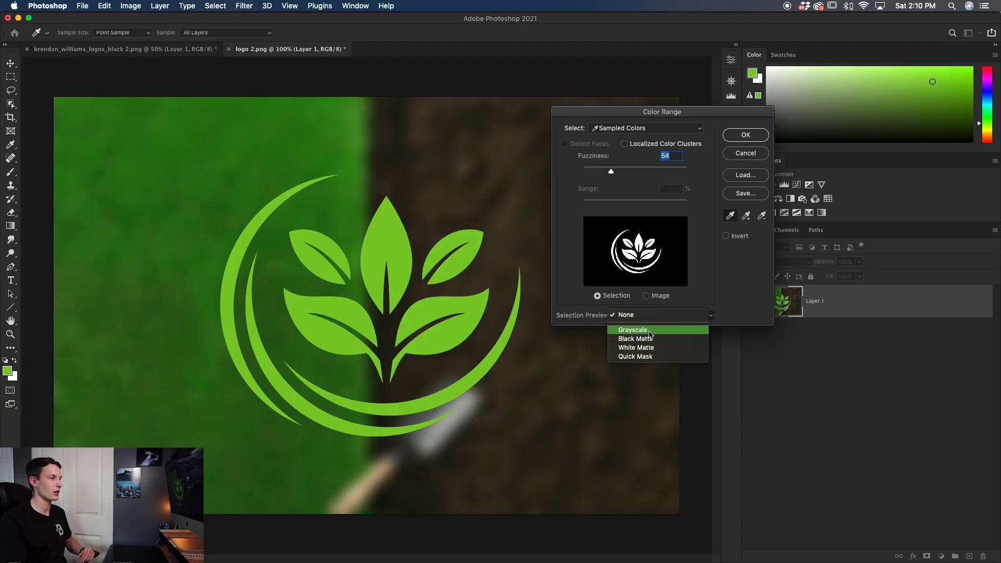
pyautogui.click(651, 334)
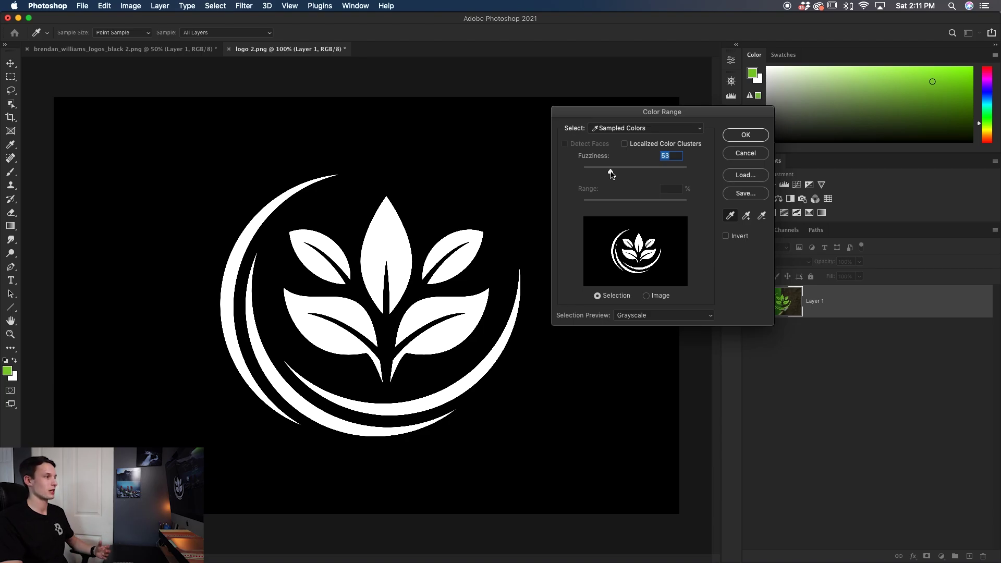
# - Set the Color Range Fuzziness to 58 and apply the selection of the leaf logo
pyautogui.moveTo(611, 174); pyautogui.dragTo(662, 173)
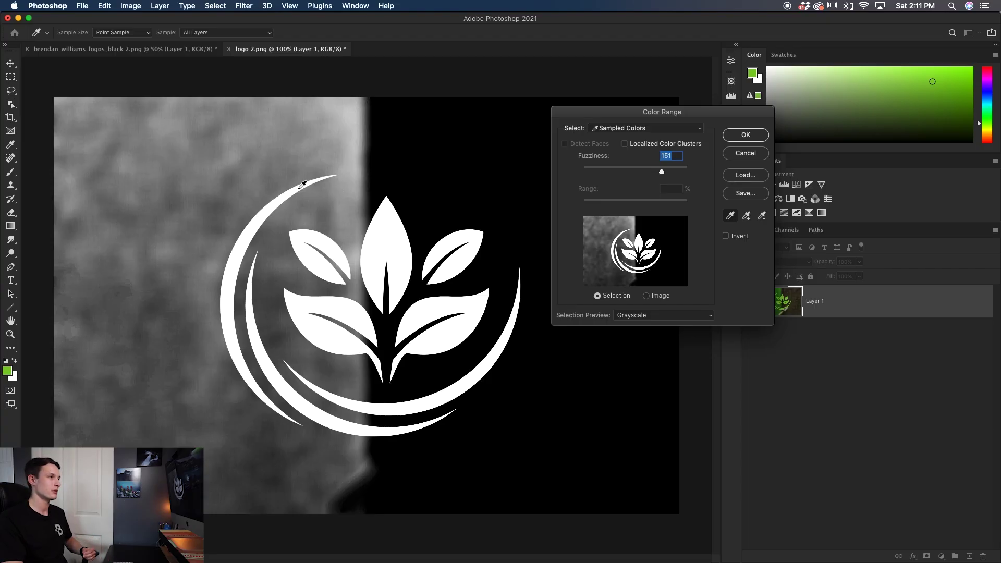
pyautogui.moveTo(661, 171); pyautogui.dragTo(614, 175)
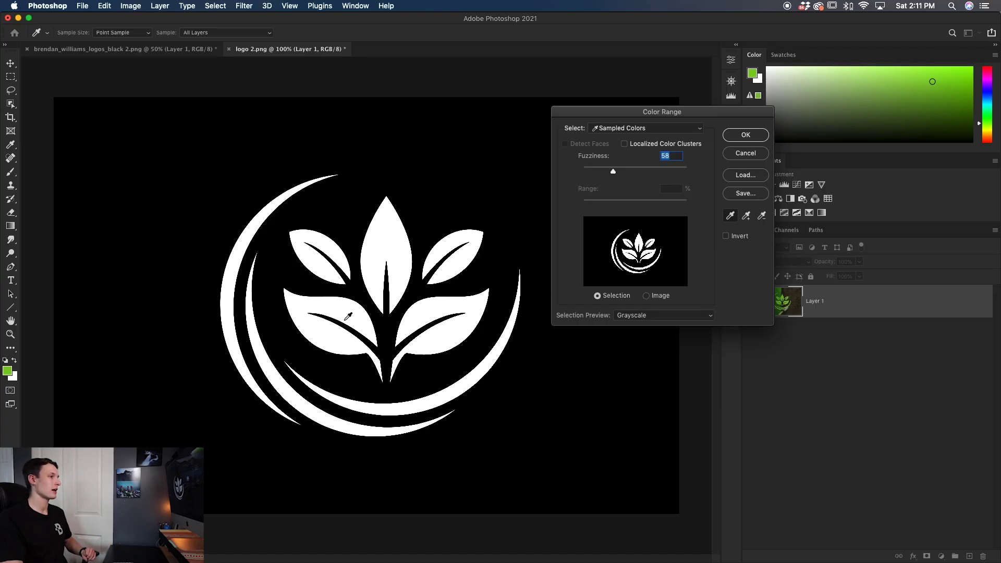
pyautogui.click(744, 136)
pyautogui.press('b')
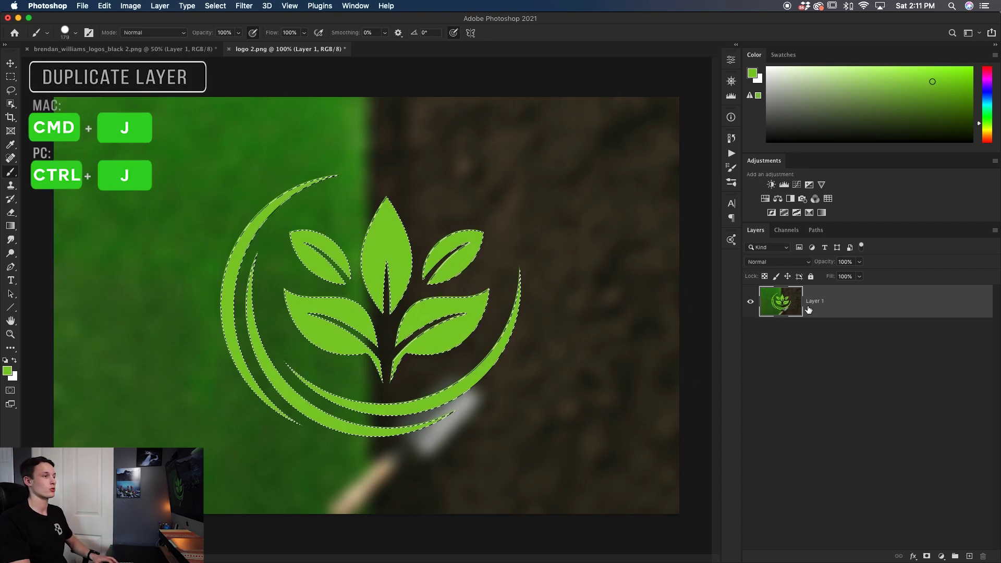
# - Try copying the selected logo onto its own layer with Layer 1 hidden, and undo the copy to restore the selection
pyautogui.press('super+j')
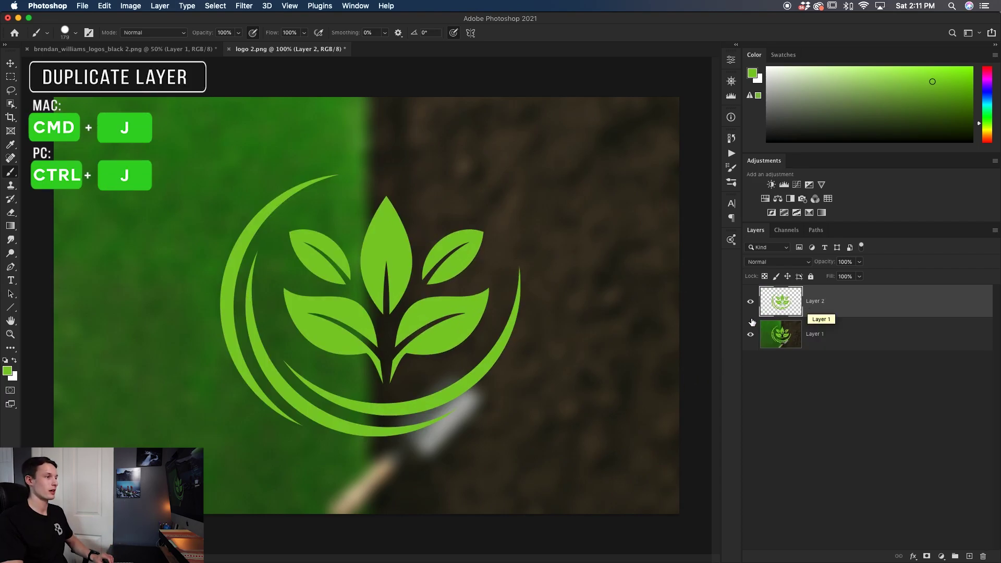
pyautogui.click(751, 334)
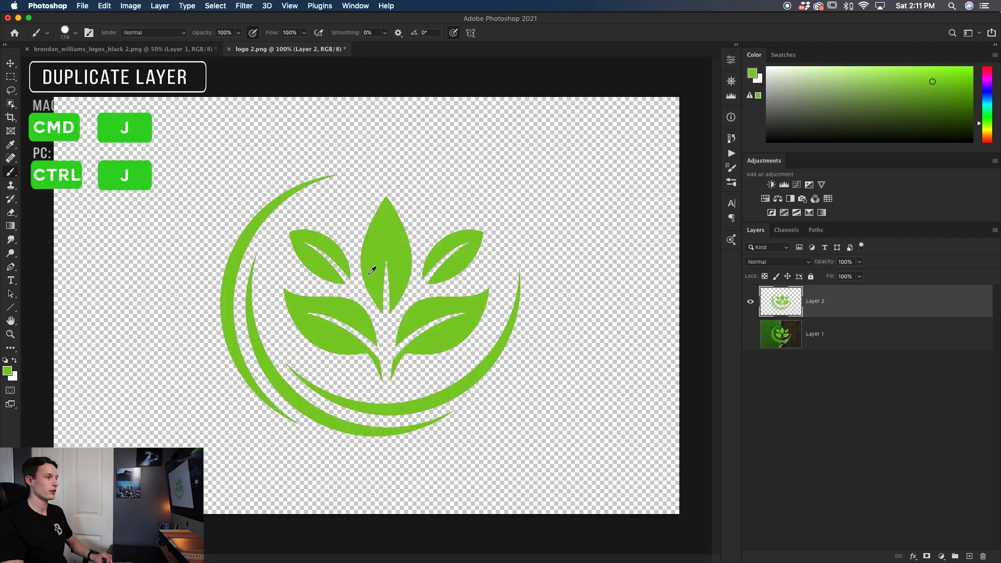
pyautogui.keyDown('alt'); pyautogui.click(750, 303); pyautogui.keyUp('alt')
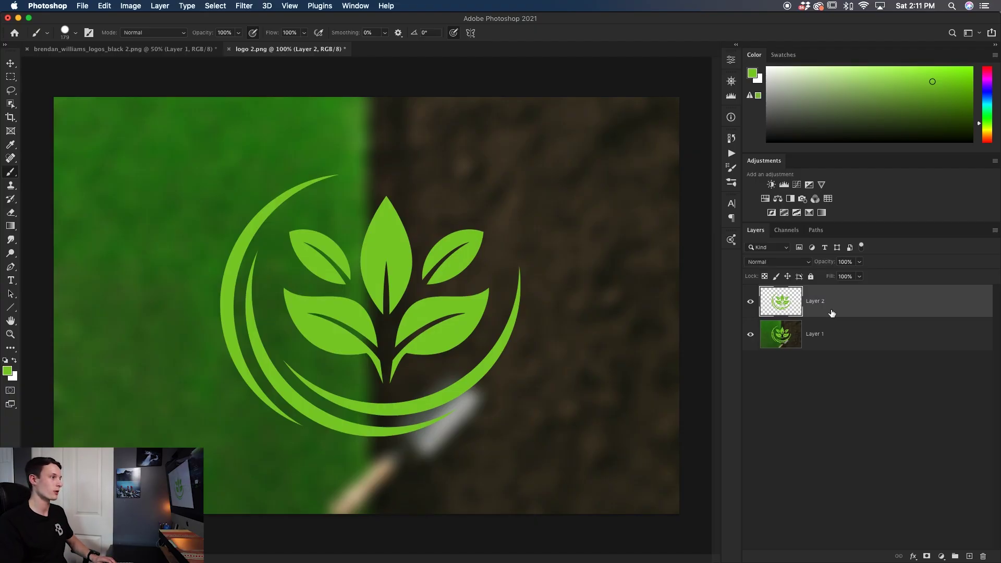
pyautogui.press('super+z')
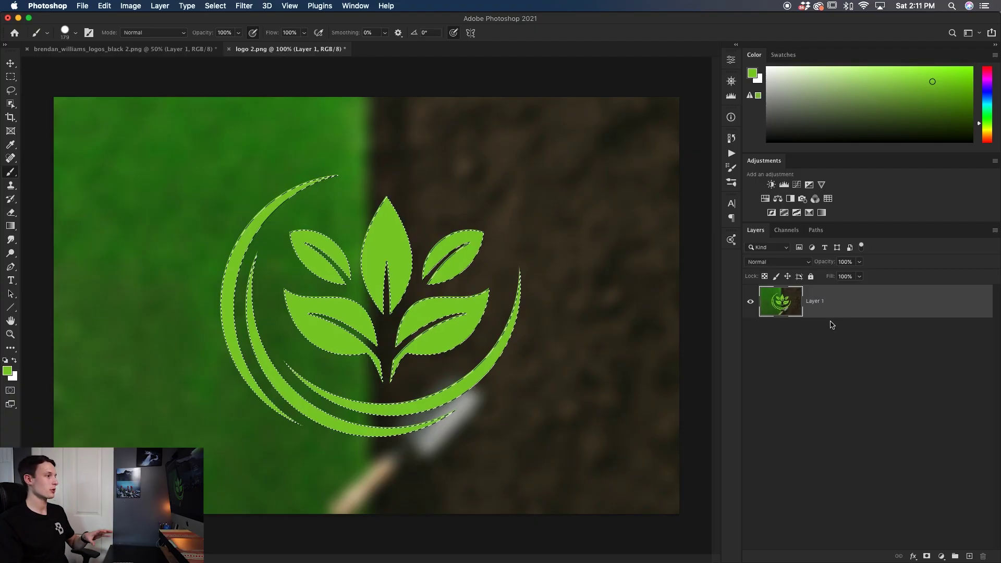
# - Add a Hue/Saturation adjustment layer masked to the logo selection, with Colorize enabled and Saturation set to 68
pyautogui.click(765, 200)
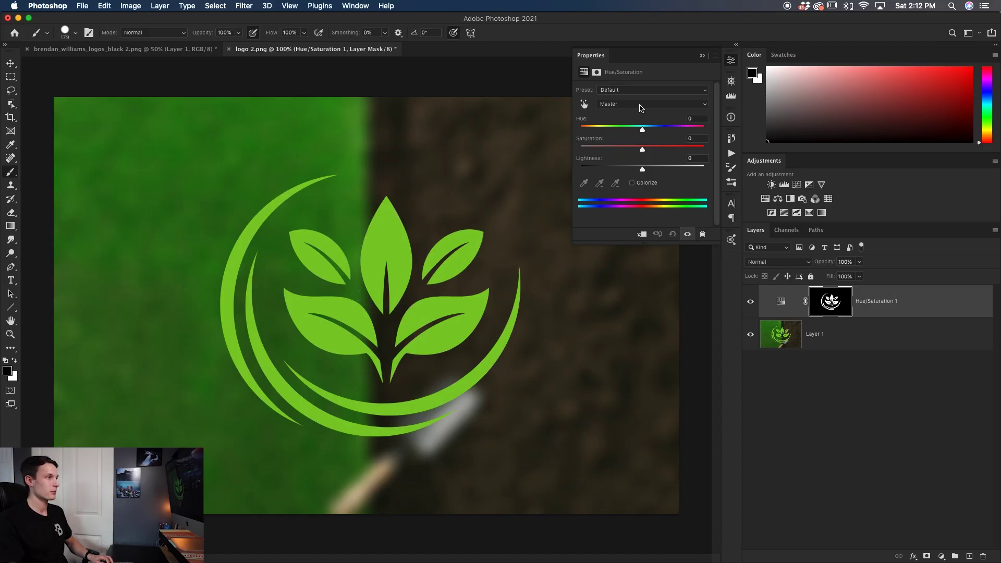
pyautogui.click(632, 183)
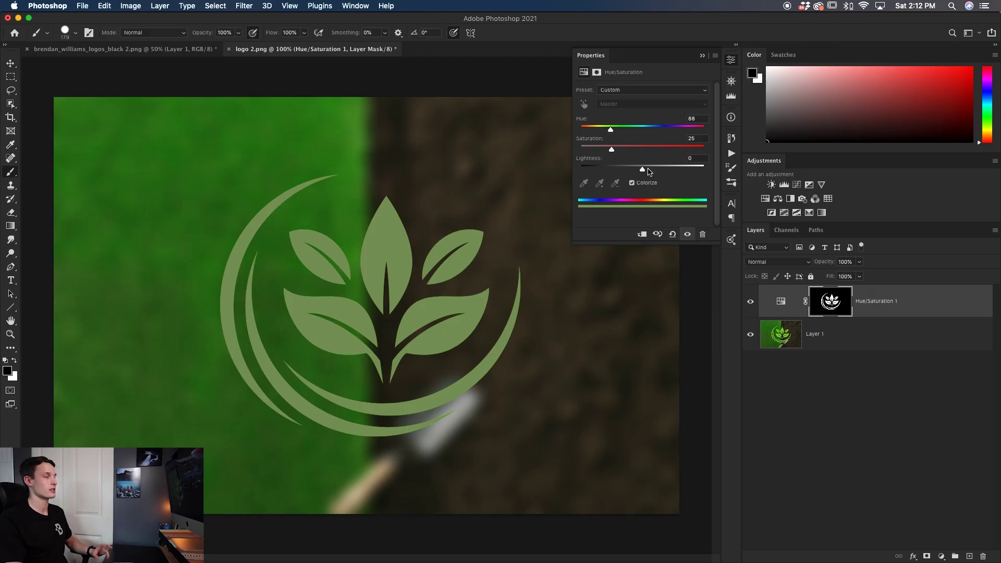
pyautogui.moveTo(612, 150); pyautogui.dragTo(664, 150)
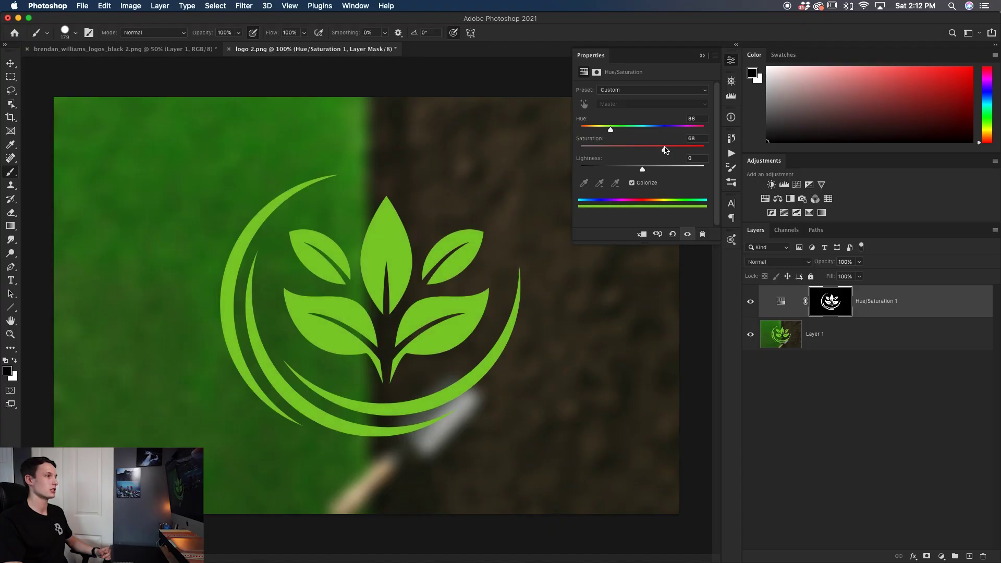
# - Recolour the logo orange by setting the adjustment's Hue to 32, Saturation to 88 and Lightness to +28
pyautogui.moveTo(611, 129)
pyautogui.mouseDown()
pyautogui.moveTo(653, 130)
pyautogui.moveTo(601, 130)
pyautogui.mouseUp()
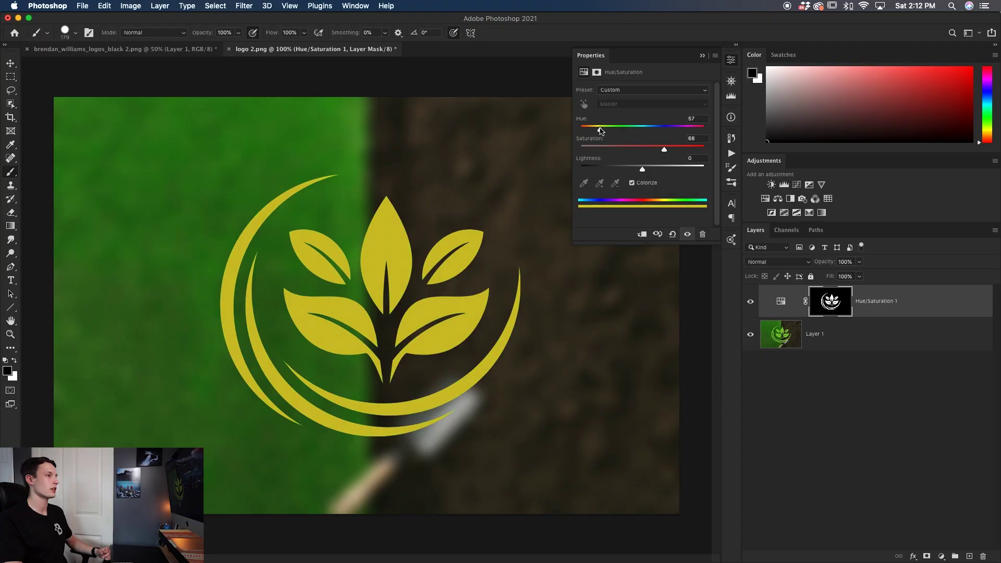
pyautogui.moveTo(651, 169); pyautogui.dragTo(674, 150)
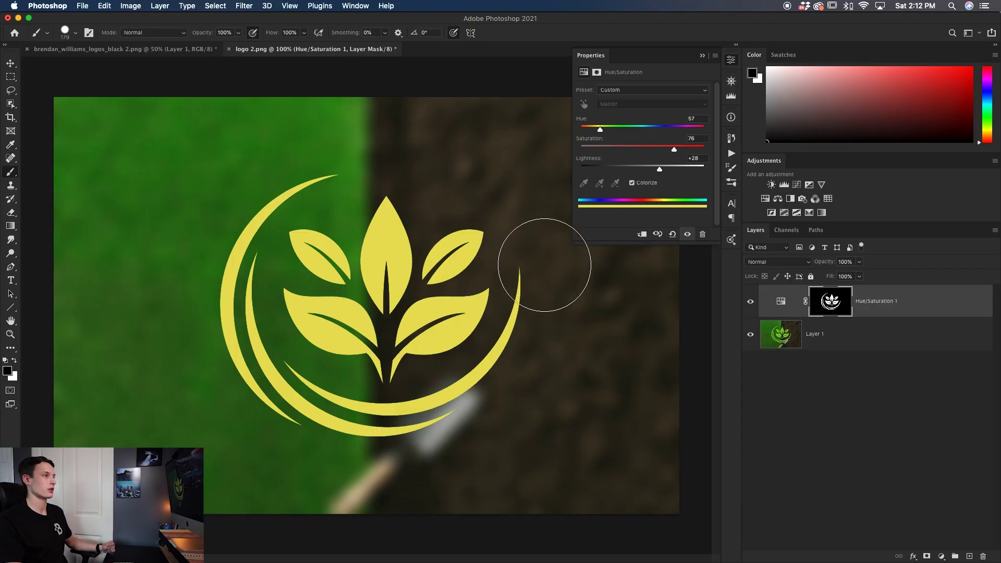
pyautogui.moveTo(600, 129)
pyautogui.mouseDown()
pyautogui.moveTo(690, 131)
pyautogui.moveTo(592, 130)
pyautogui.mouseUp()
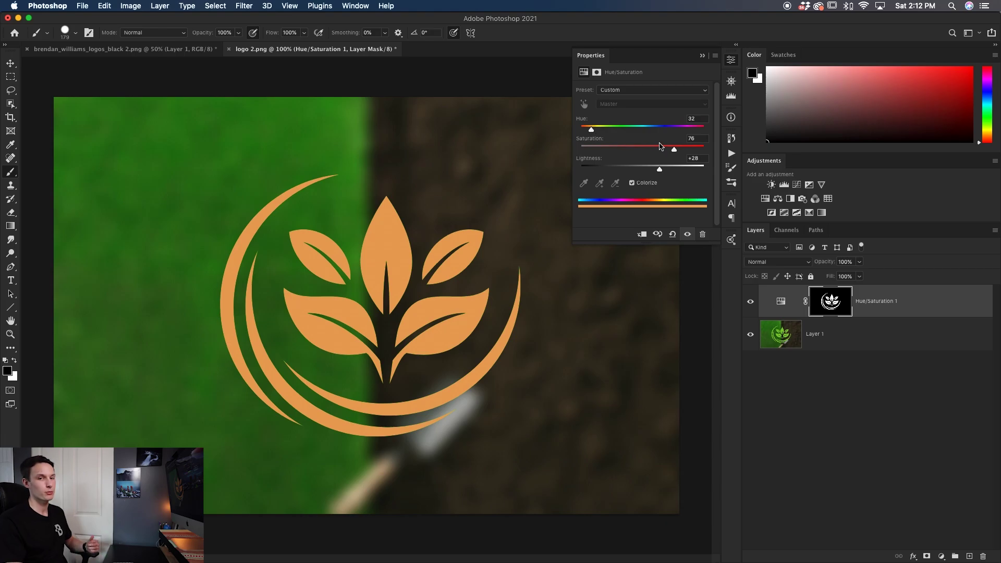
pyautogui.moveTo(674, 151); pyautogui.dragTo(690, 152)
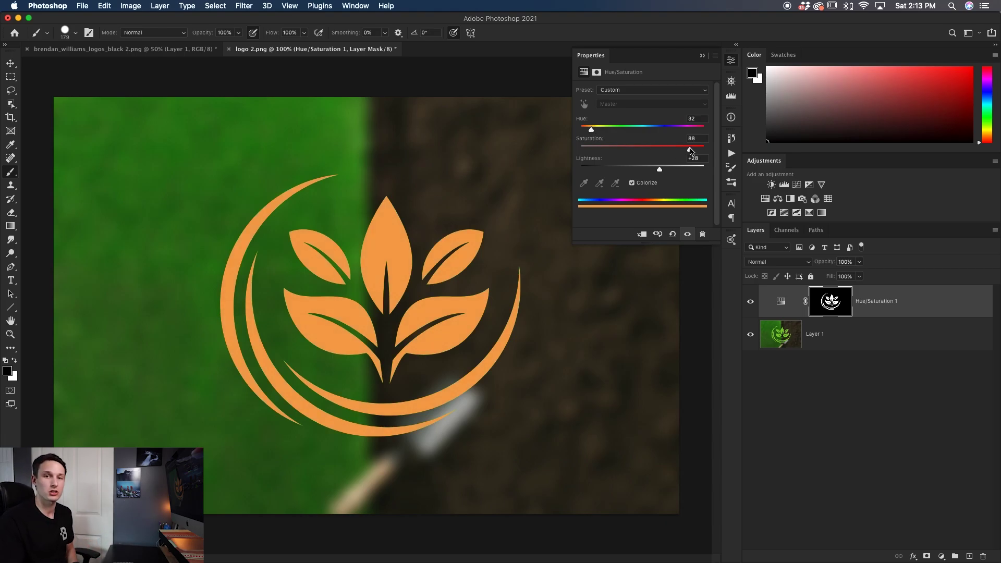